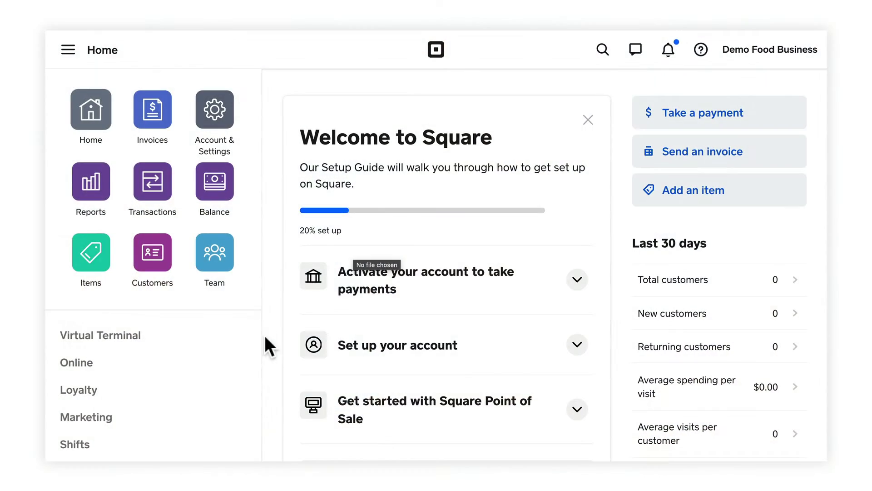
Start the Square Online ordering page setup for restaurants and select menu items as what is sold online.
click(123, 366)
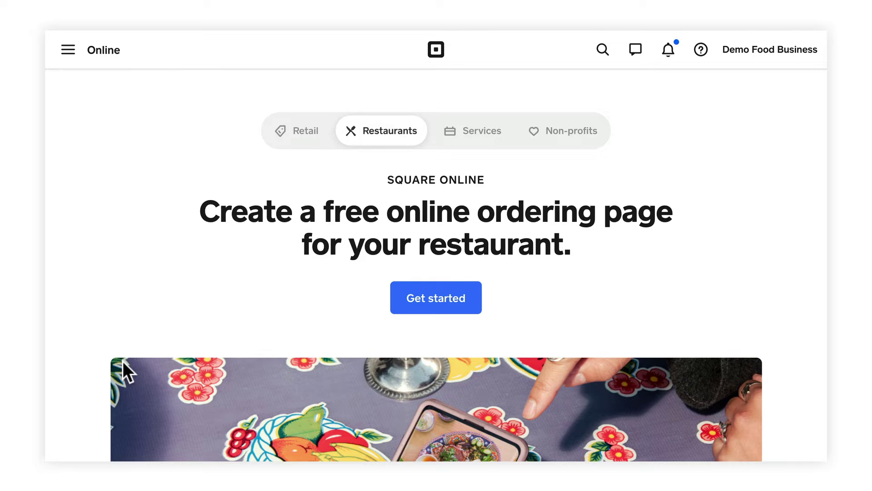
click(448, 304)
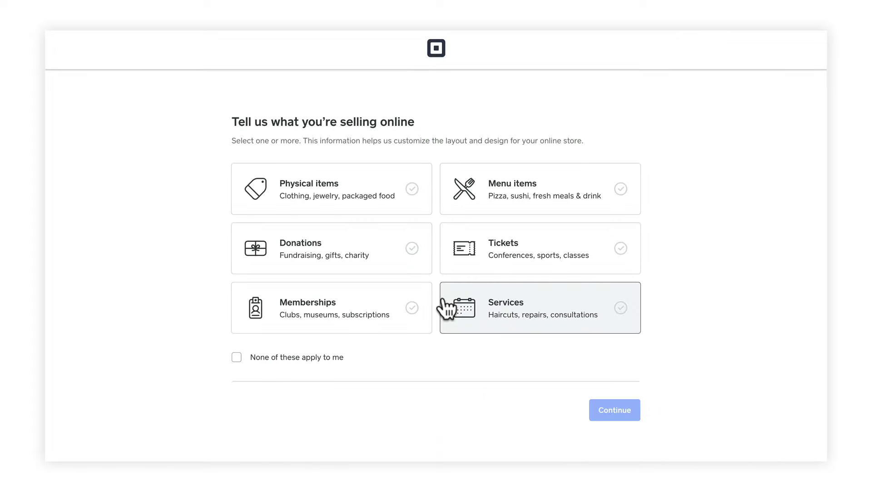
click(522, 212)
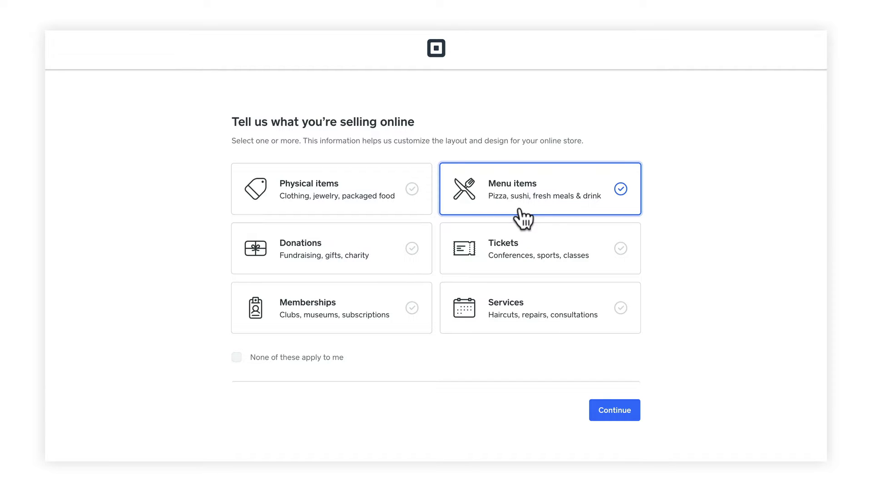
click(606, 414)
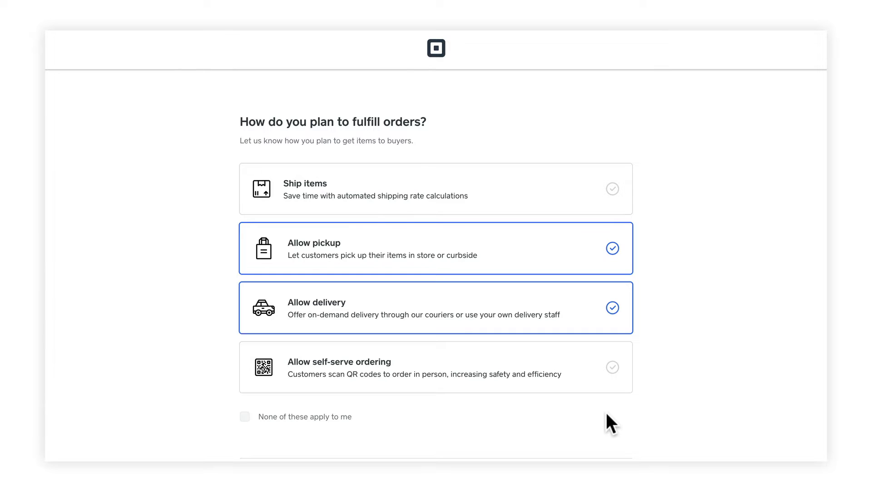
Submit pickup and delivery as the fulfillment methods and choose the single ordering page experience.
scroll(607, 413, down, 1)
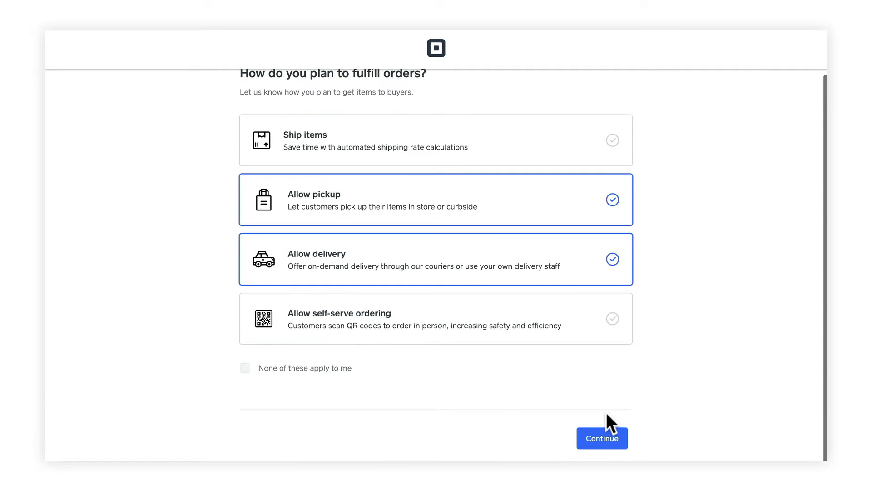
click(599, 441)
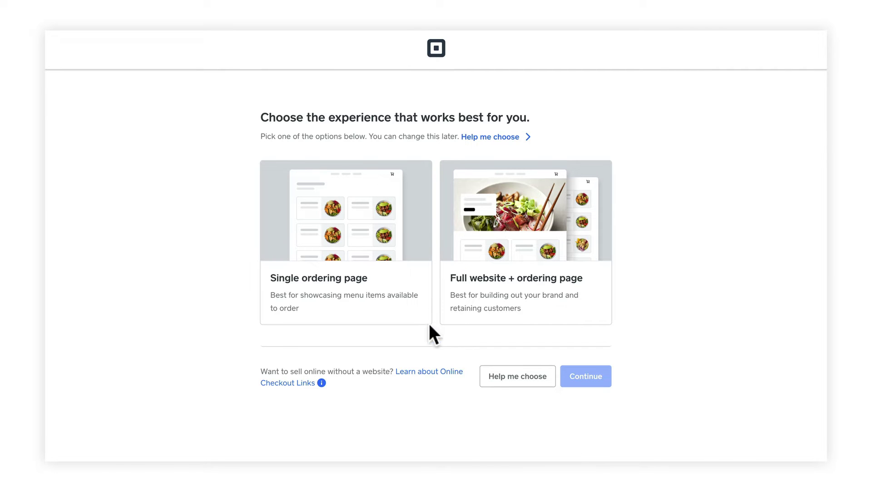
click(423, 308)
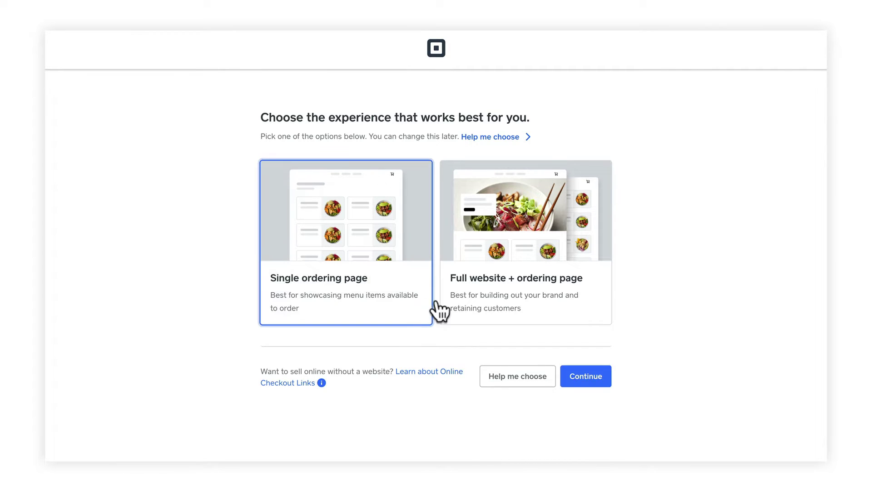
click(580, 376)
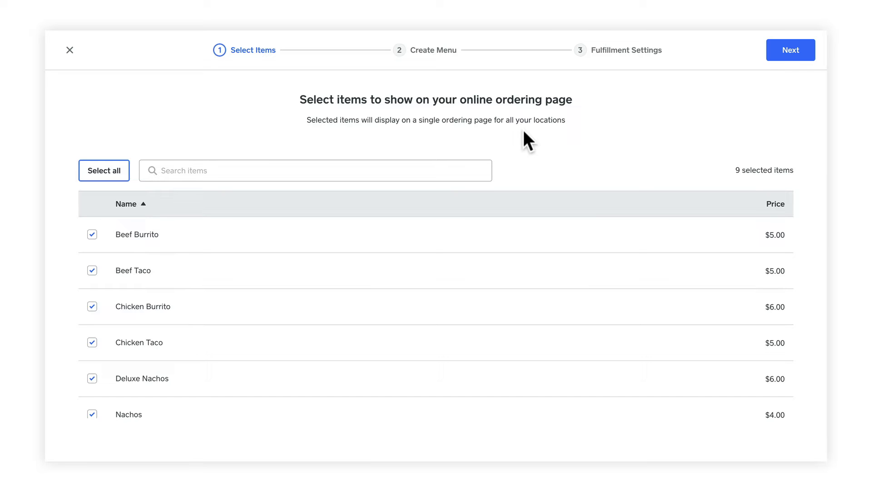
Include all items and arrange the ordering page as Chicken, Beef and Vegetarian Burrito, followed by Chicken, Vegetarian and Beef Taco.
scroll(506, 257, down, 3)
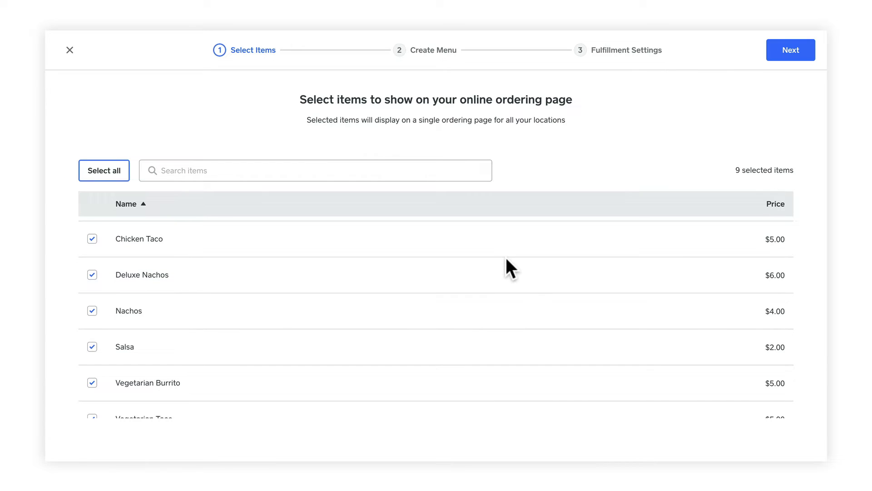
click(786, 53)
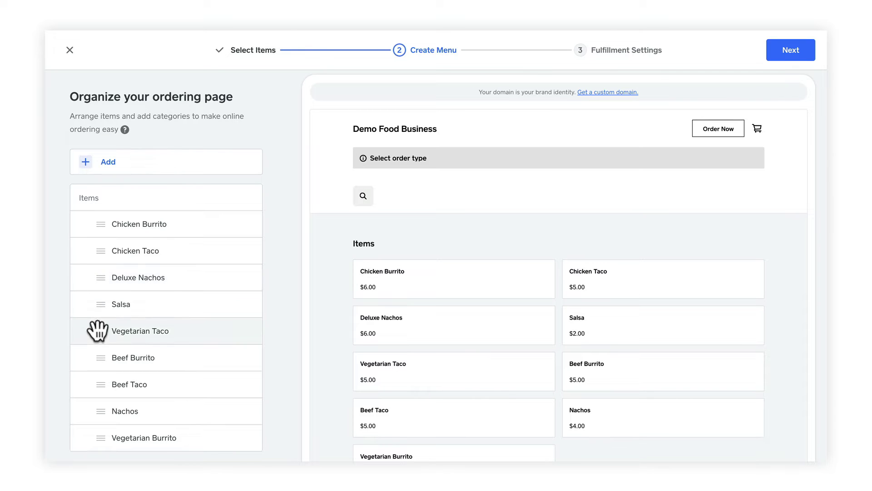
drag(96, 330, 97, 263)
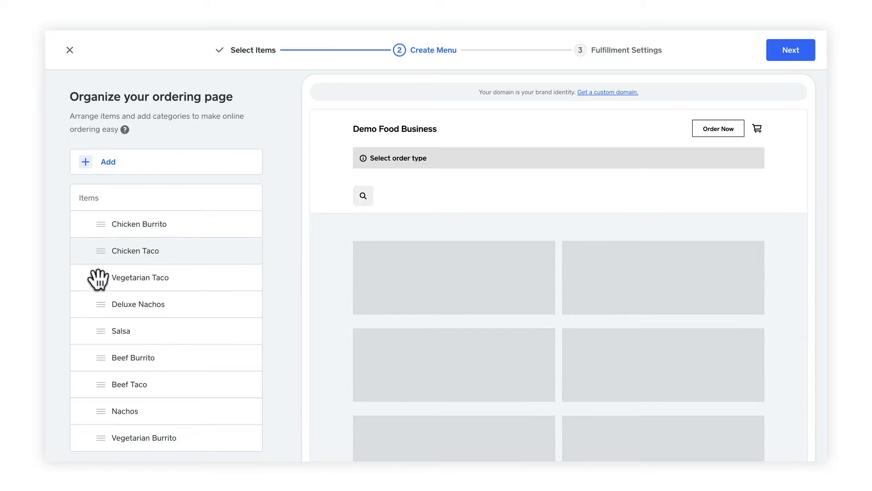
drag(100, 383, 102, 287)
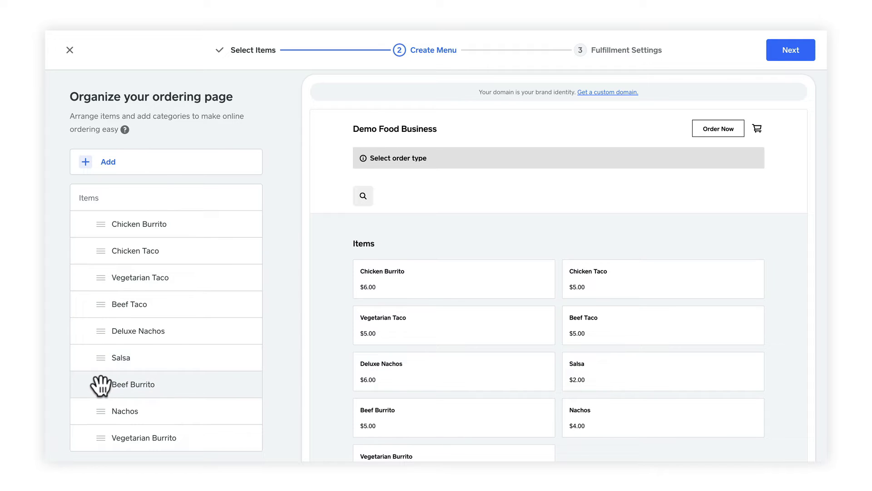
drag(100, 385, 98, 234)
drag(108, 432, 96, 259)
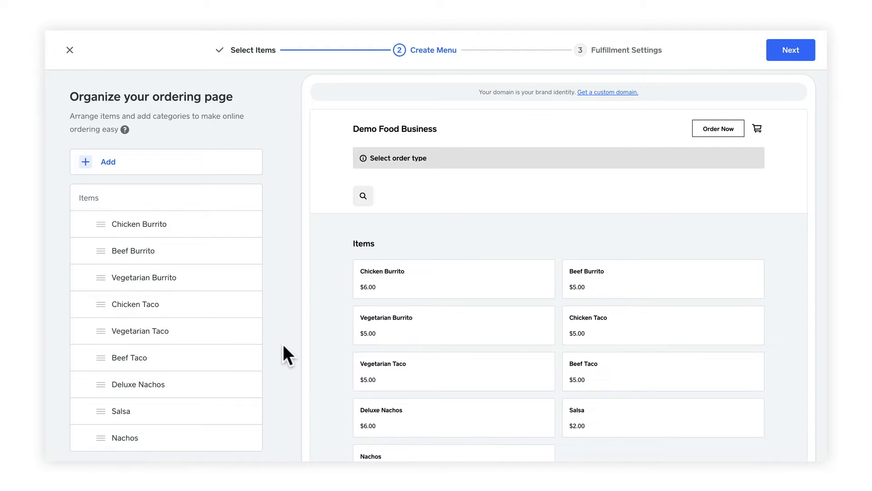
click(791, 53)
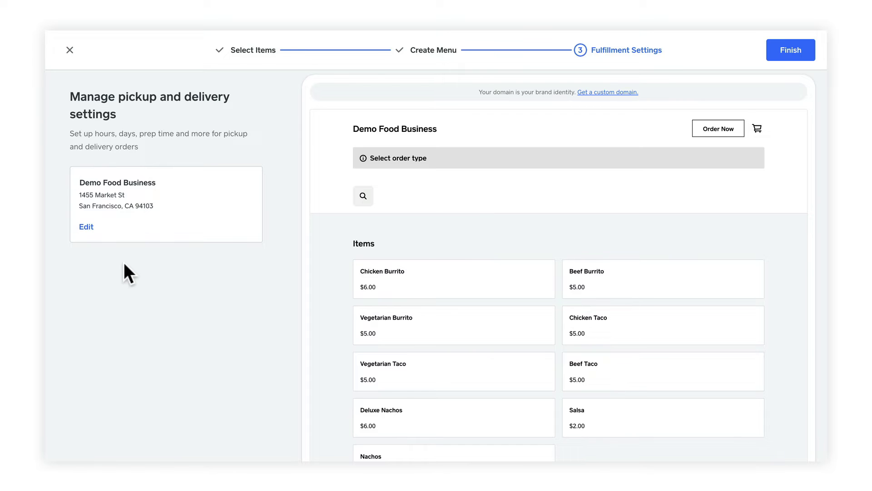
Edit the location's pickup and delivery settings so orders are delivered by its own couriers, and continue to the location setup.
click(87, 226)
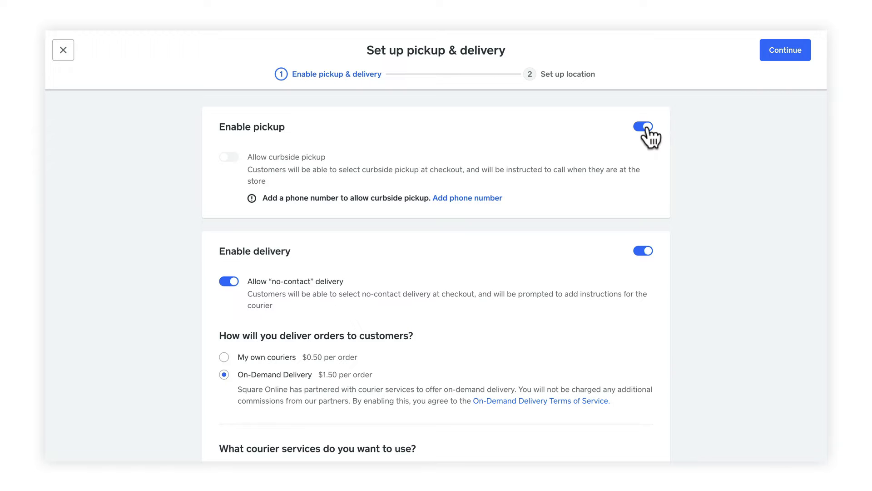
scroll(705, 148, down, 1)
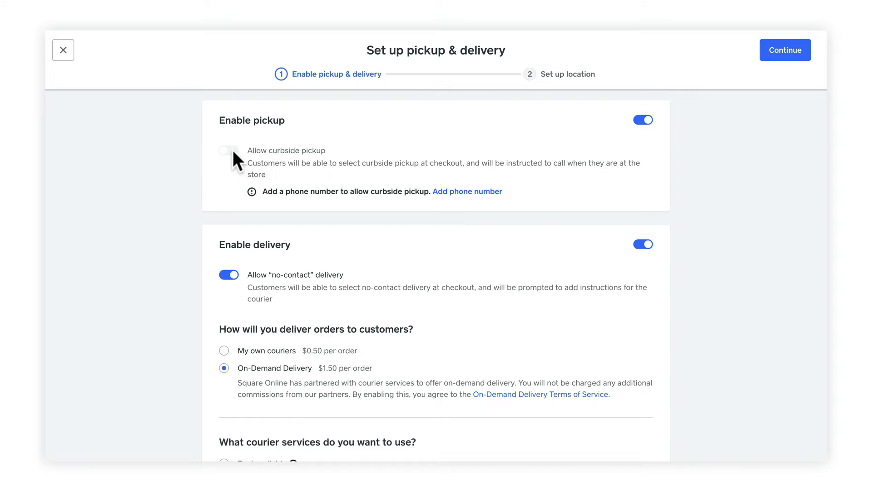
scroll(574, 153, down, 2)
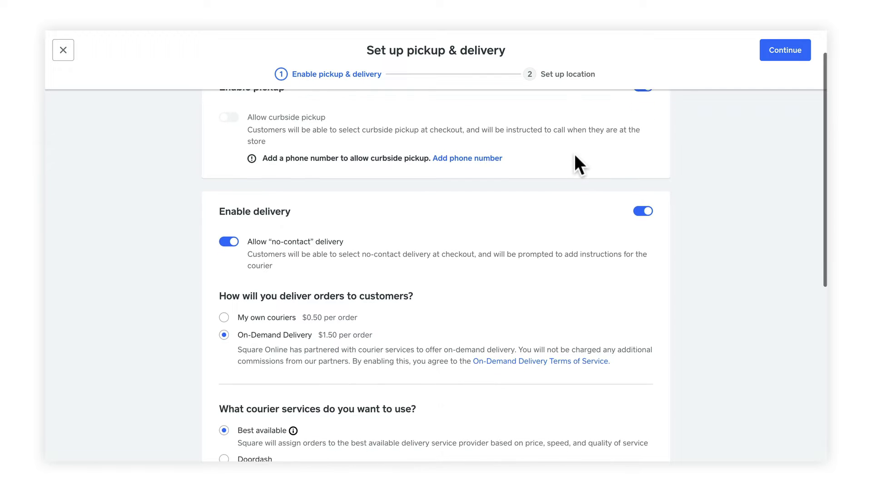
scroll(574, 154, down, 1)
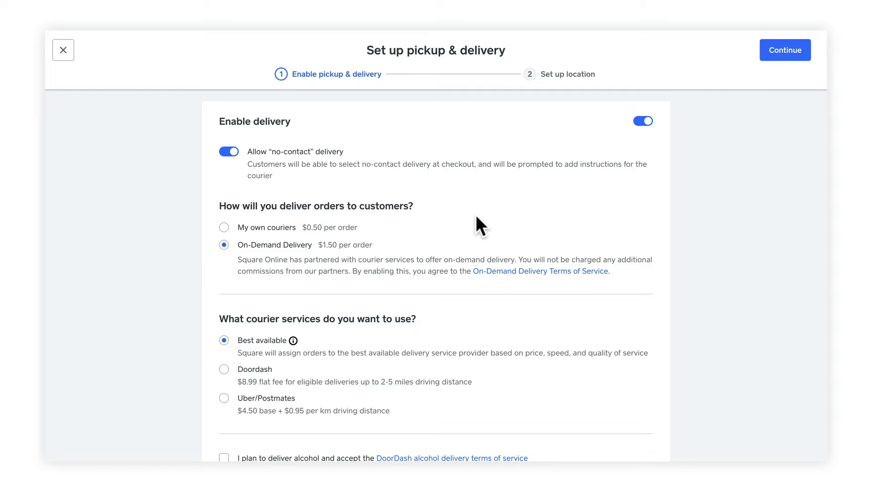
click(224, 228)
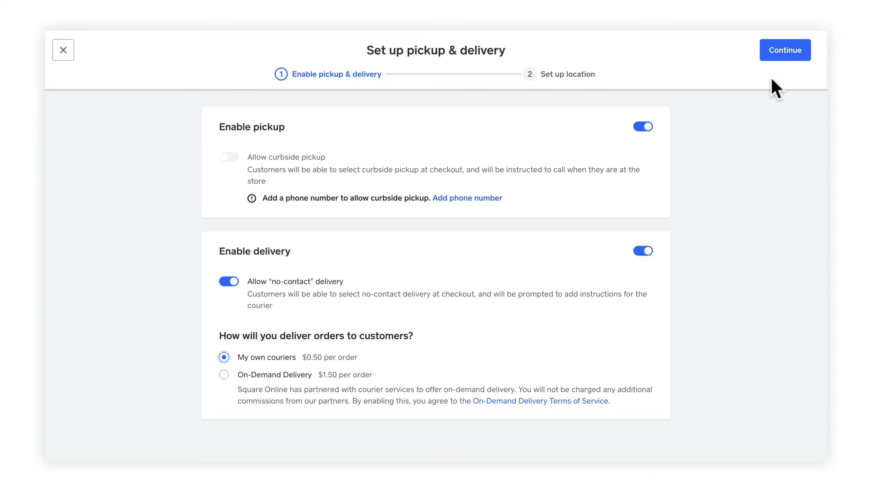
click(782, 65)
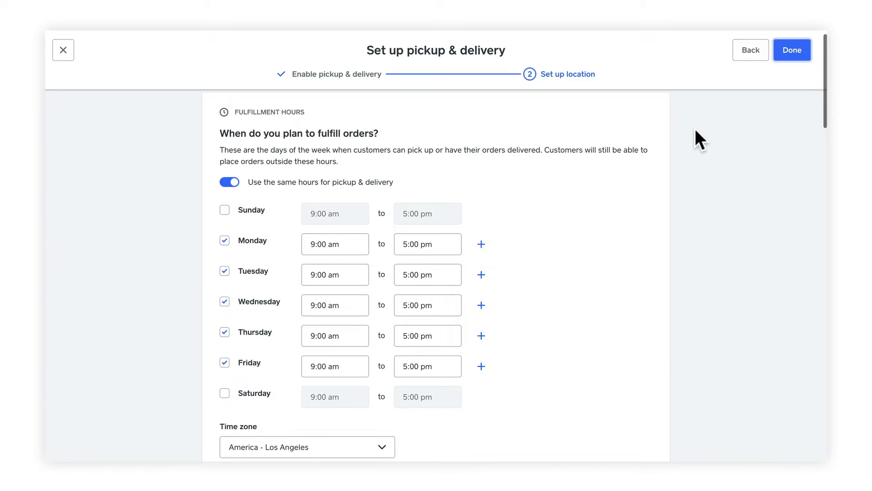
Add 12/25/2021 as a restricted date for pickup and delivery orders, repeating every year.
scroll(527, 190, down, 1)
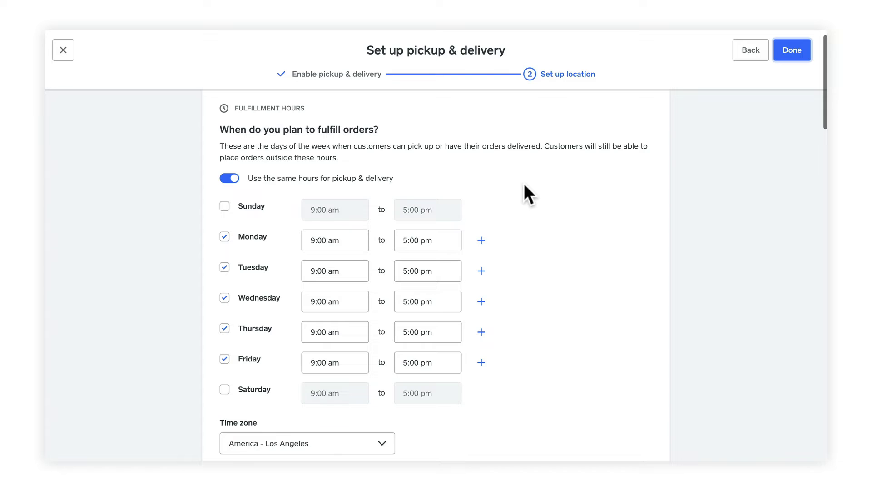
scroll(525, 184, down, 5)
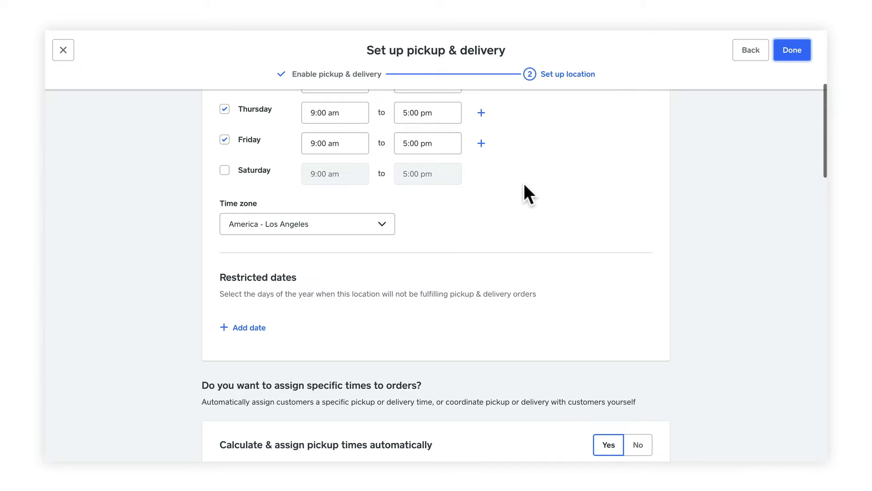
scroll(525, 184, down, 2)
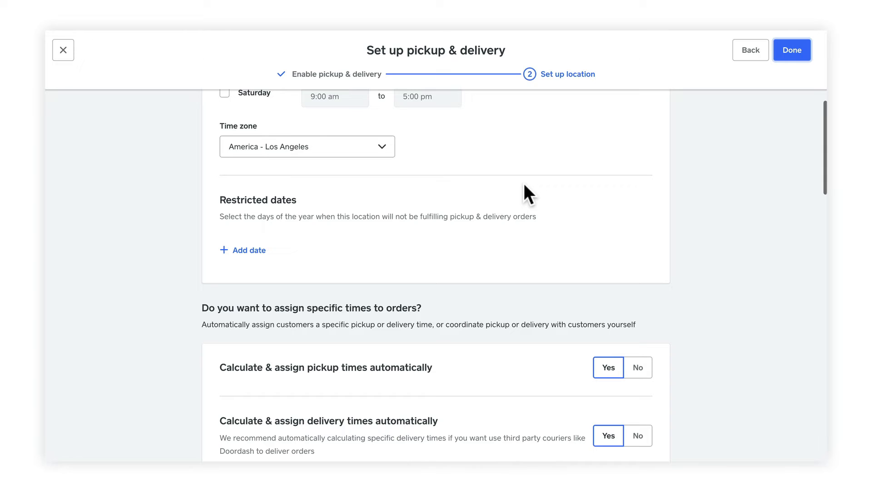
click(249, 250)
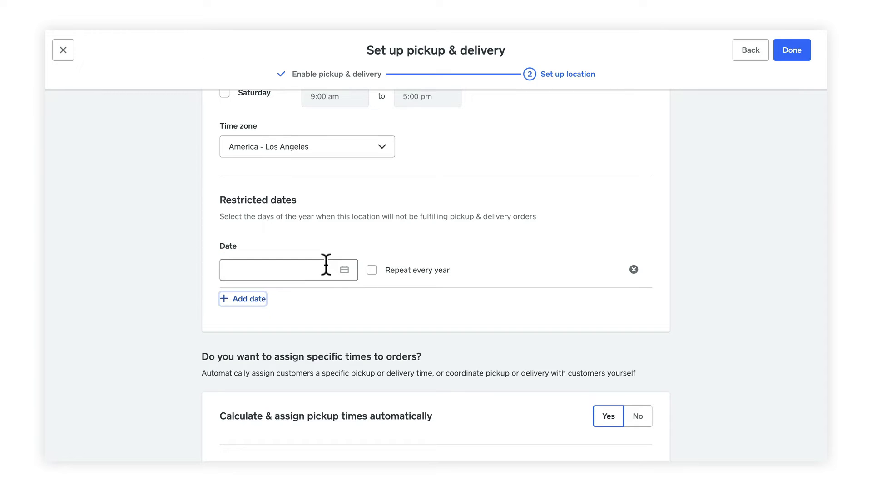
click(344, 270)
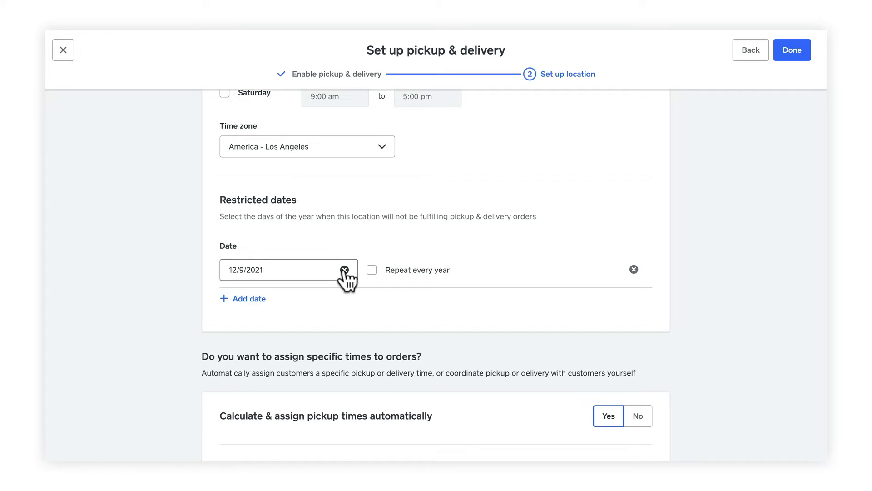
click(239, 270)
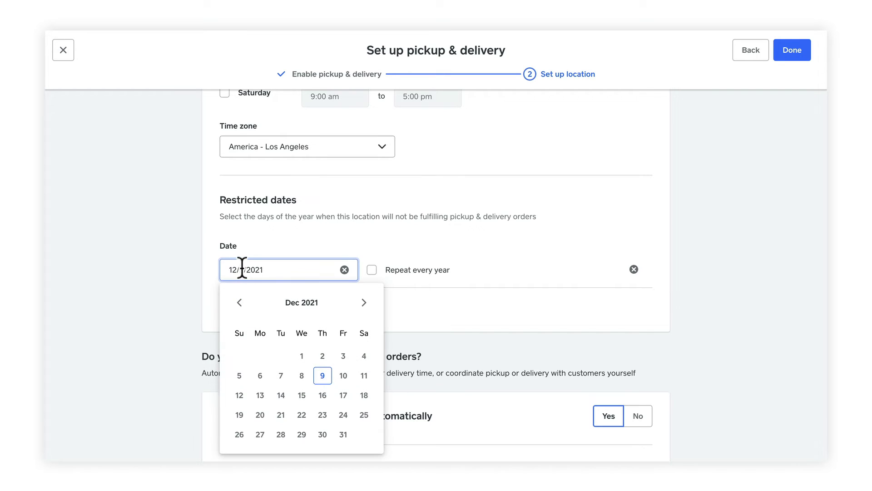
click(364, 414)
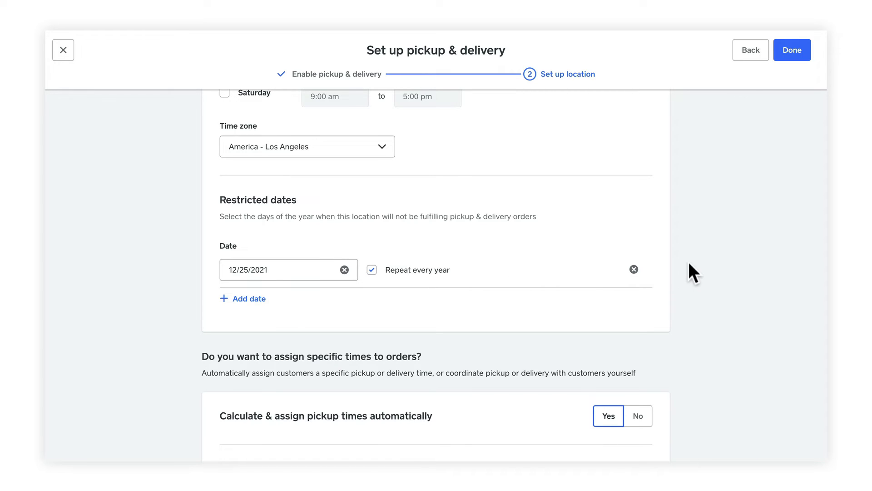
Set the preparation time for pickup and delivery orders to 30 minutes.
scroll(690, 264, down, 4)
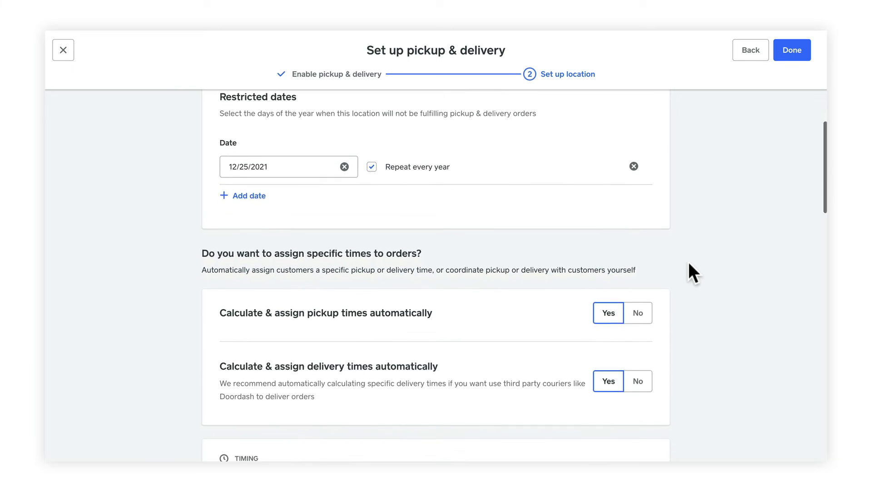
scroll(689, 262, down, 3)
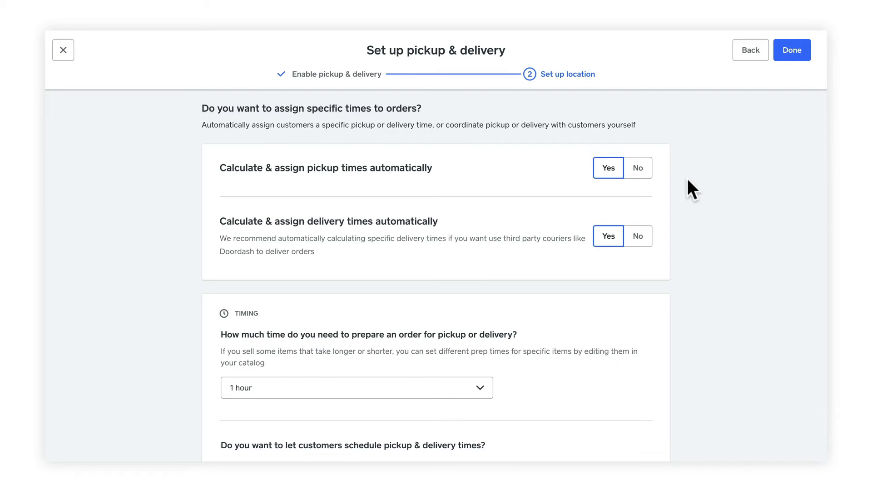
scroll(688, 178, down, 4)
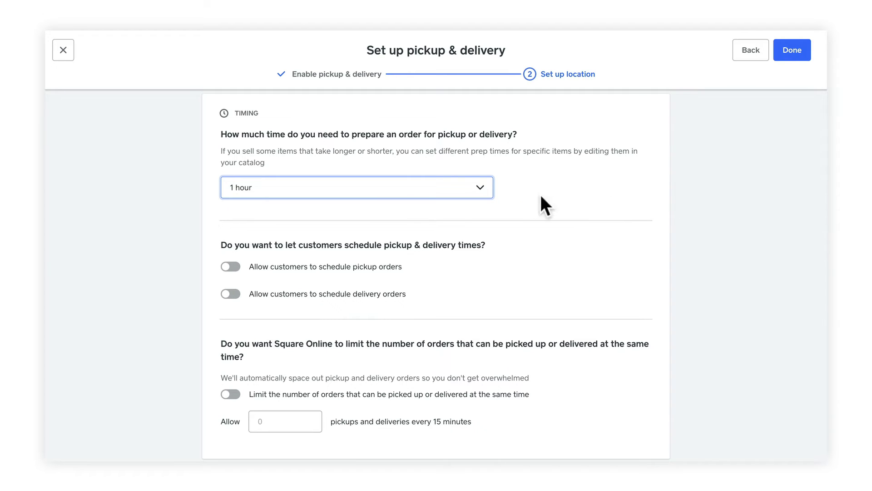
click(480, 191)
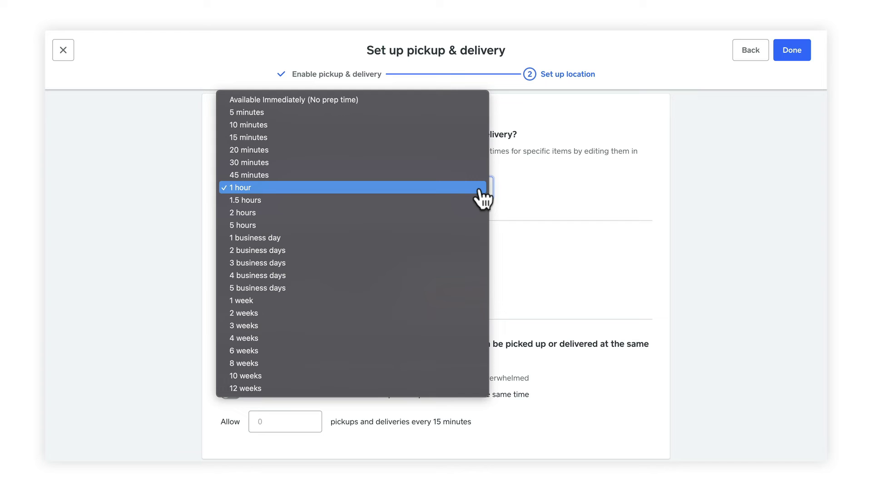
click(453, 163)
Limit simultaneous orders to 5 pickups and deliveries every 15 minutes.
scroll(682, 207, down, 1)
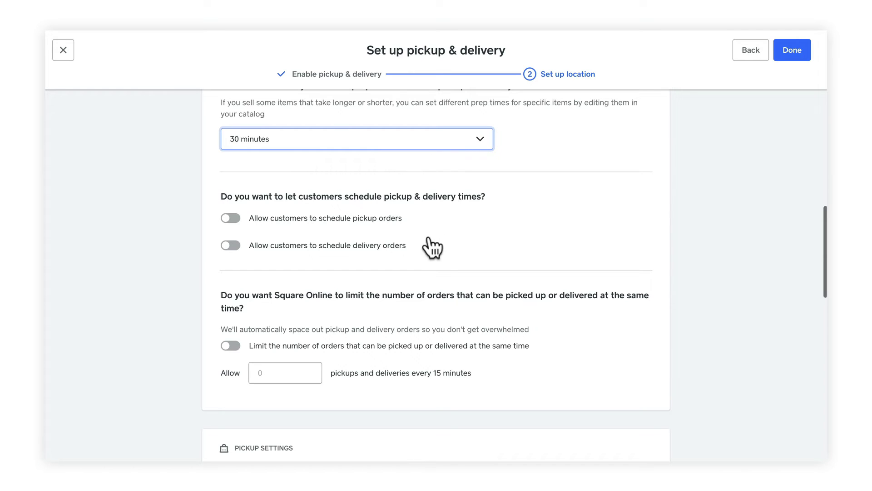
scroll(696, 193, down, 4)
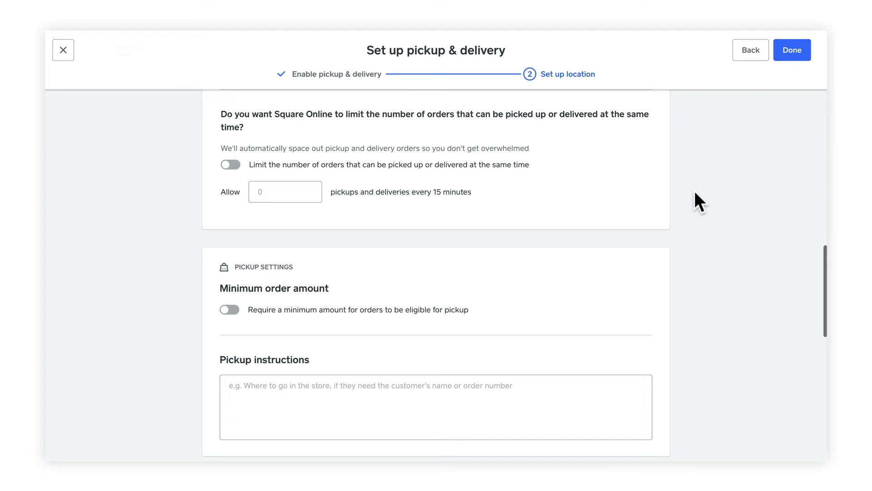
click(230, 164)
click(269, 191)
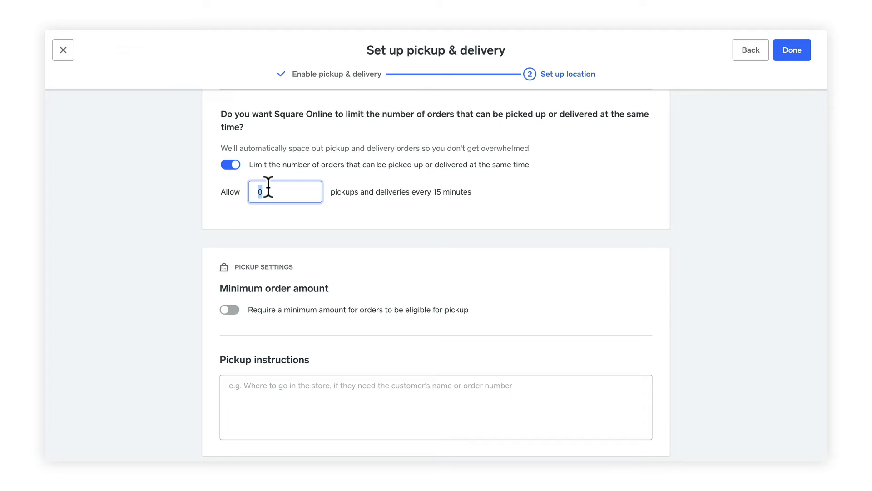
text(5)
click(383, 240)
Require a minimum amount of $15.00 for orders to be eligible for pickup.
scroll(383, 238, down, 2)
scroll(384, 245, down, 3)
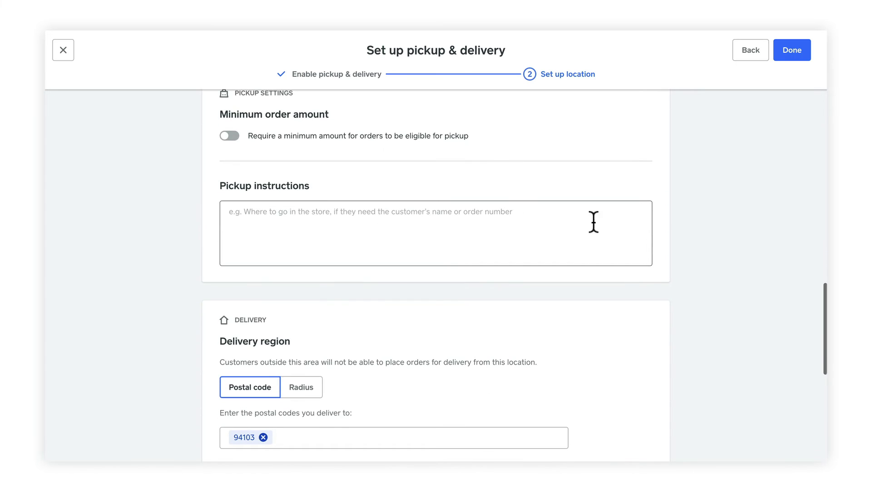
scroll(688, 182, up, 1)
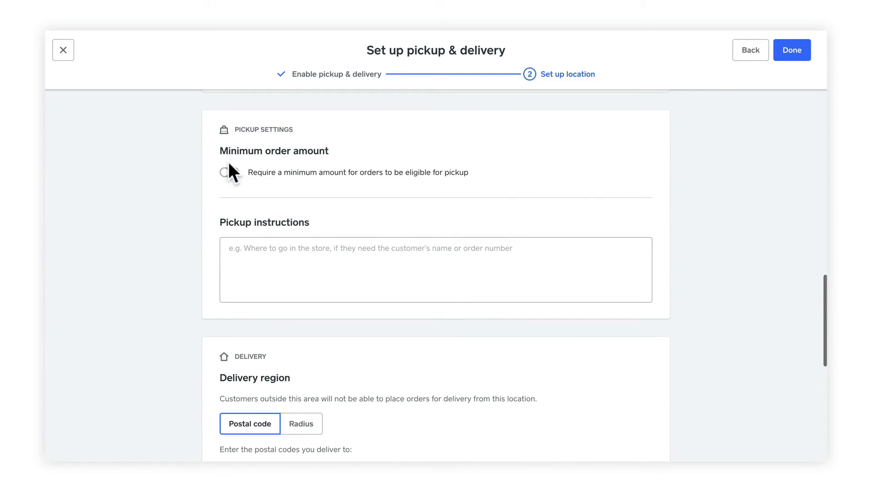
click(227, 173)
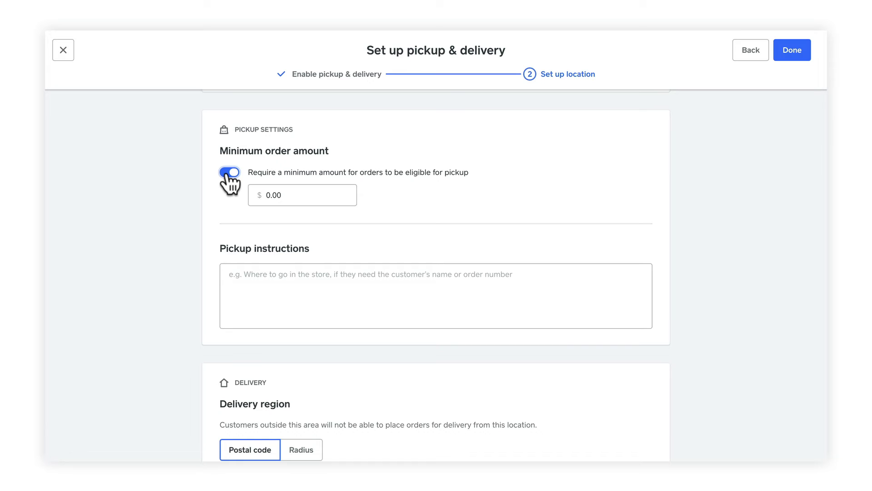
click(268, 193)
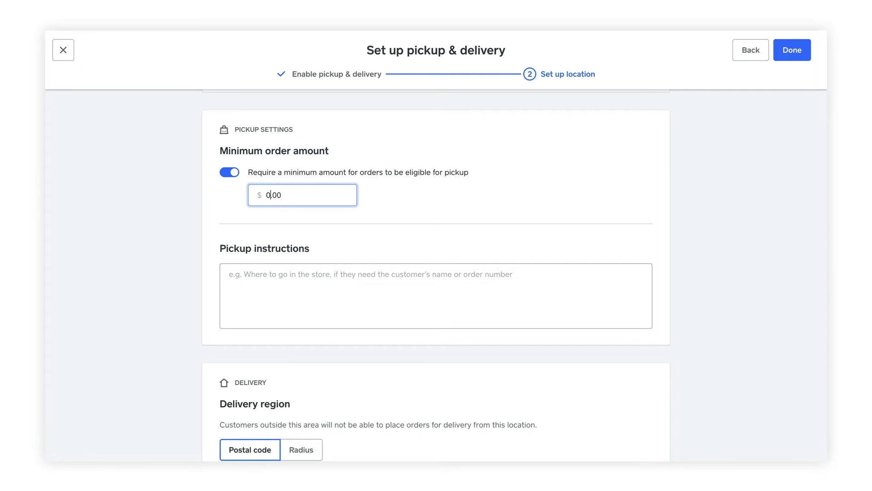
key(BackSpace)
text(15)
click(347, 277)
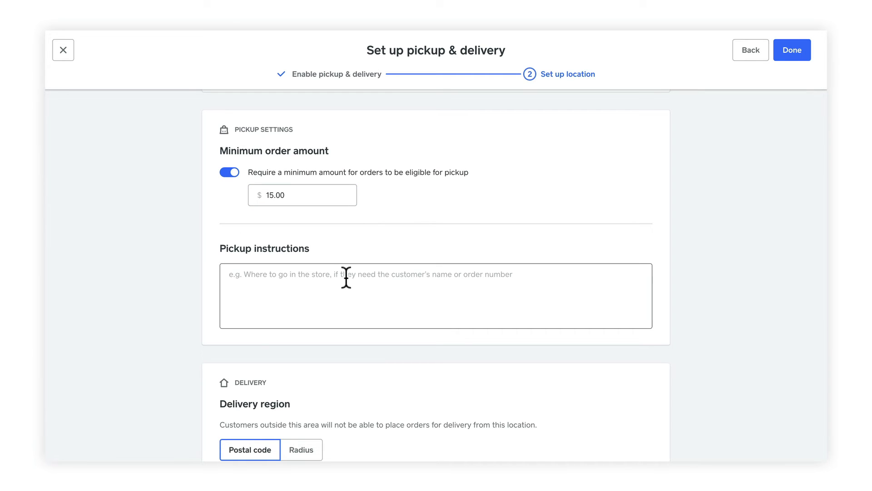
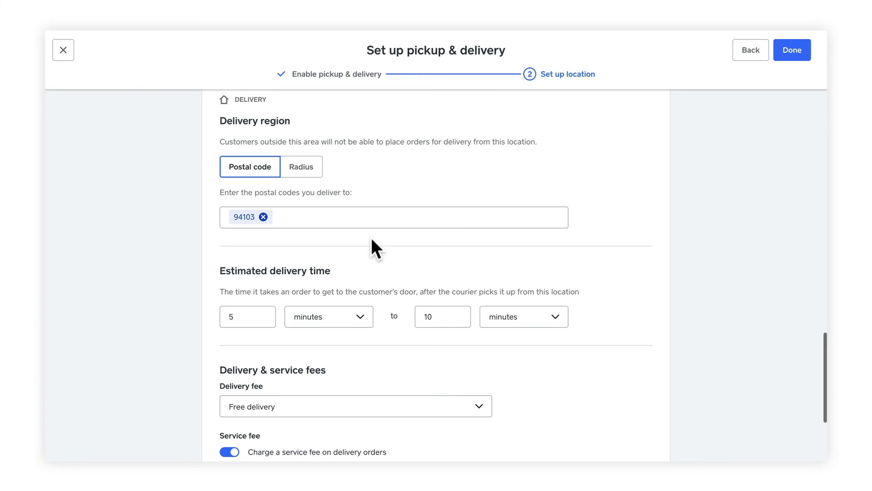
Set the estimated delivery time to 10 to 15 minutes.
click(251, 312)
text(10)
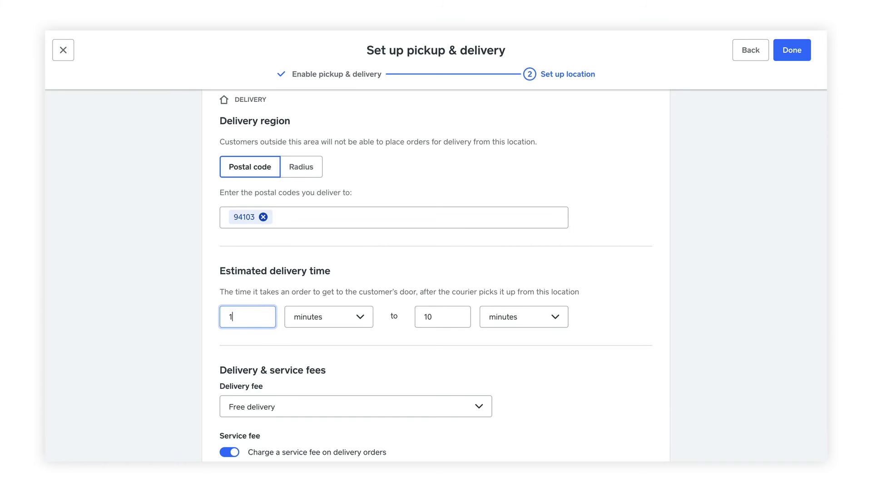
click(420, 317)
key(BackSpace)
key(BackSpace)
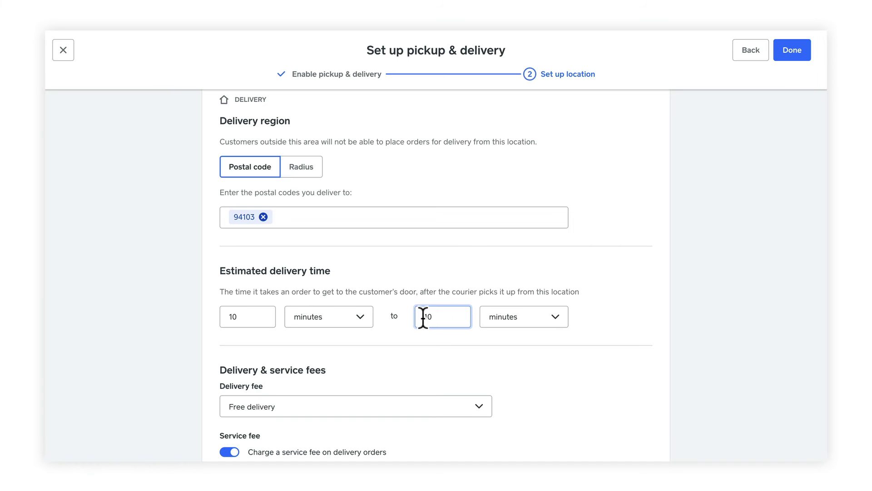
text(15)
click(691, 230)
Charge a delivery fee of $5.00 for all orders.
scroll(690, 230, down, 4)
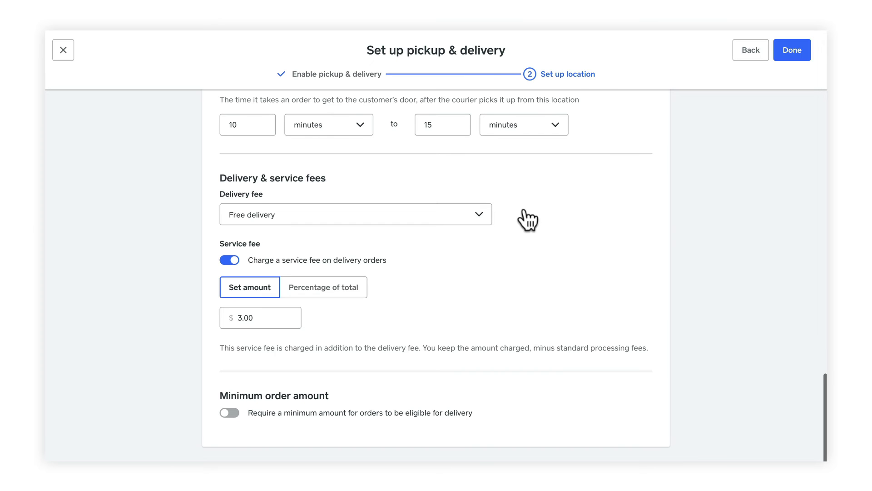
click(475, 216)
click(434, 228)
click(238, 248)
text(5)
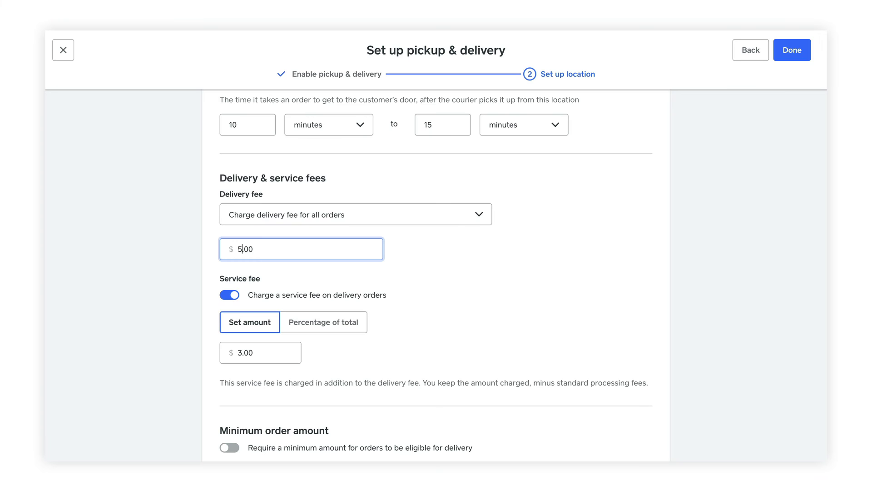
Require a minimum amount of $15 for orders to be eligible for delivery.
scroll(392, 297, down, 1)
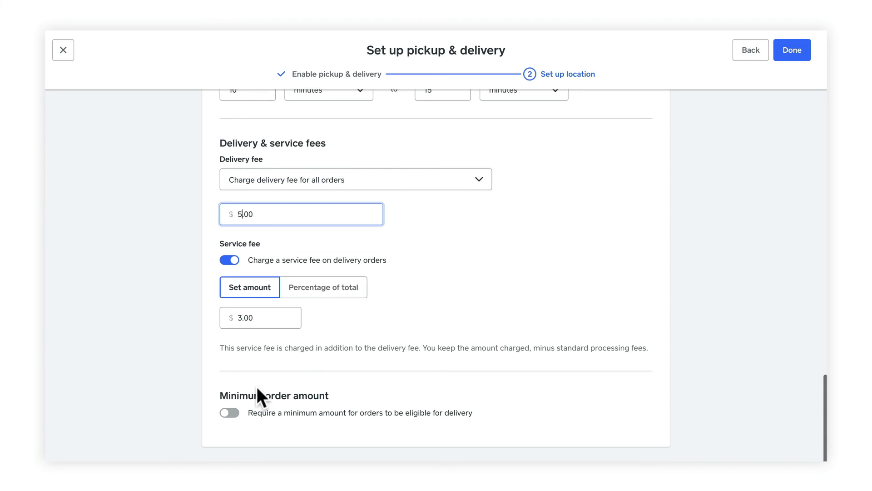
click(232, 412)
click(242, 433)
text(1)
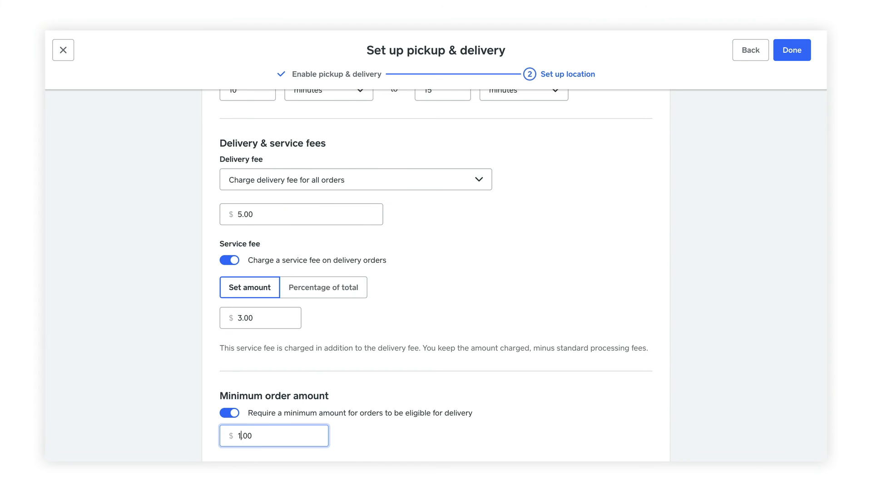
text(5)
Save the location's pickup and delivery settings and finish the ordering page setup.
click(790, 54)
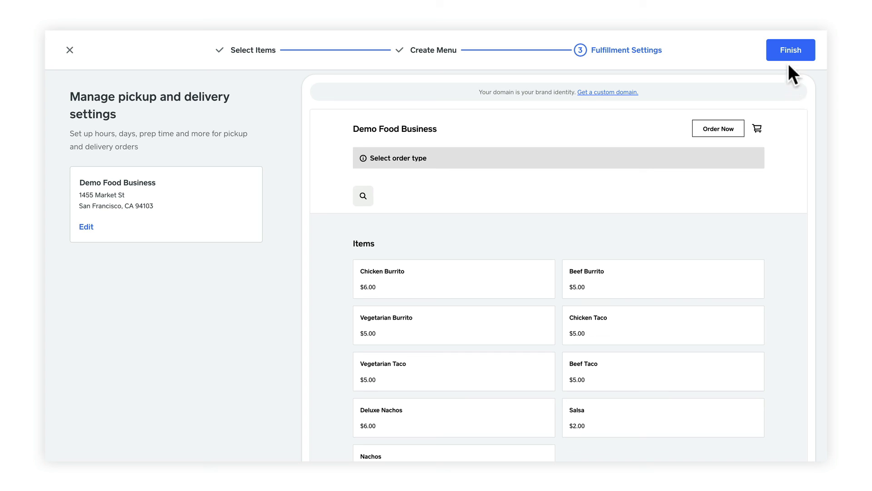
click(790, 64)
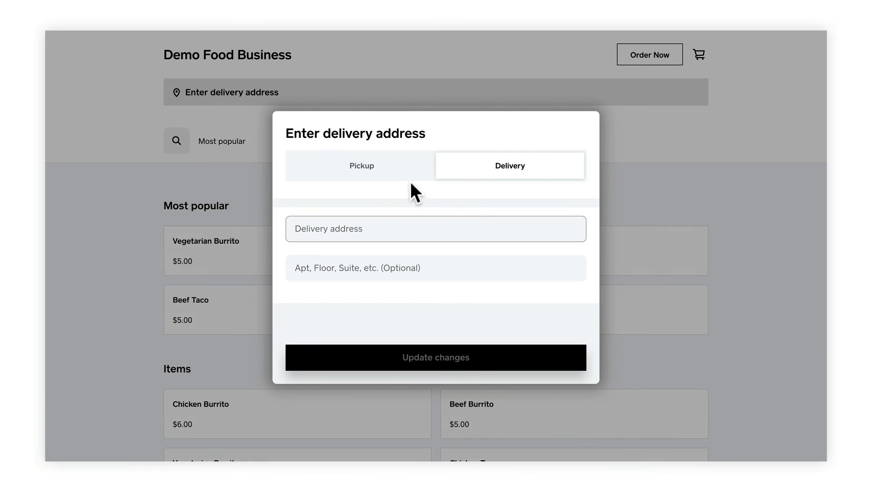
On the ordering page, switch the order to pickup, search near ZIP code 94591 and apply Demo Food Business as the pickup location.
click(396, 173)
click(391, 248)
text(94591)
click(389, 303)
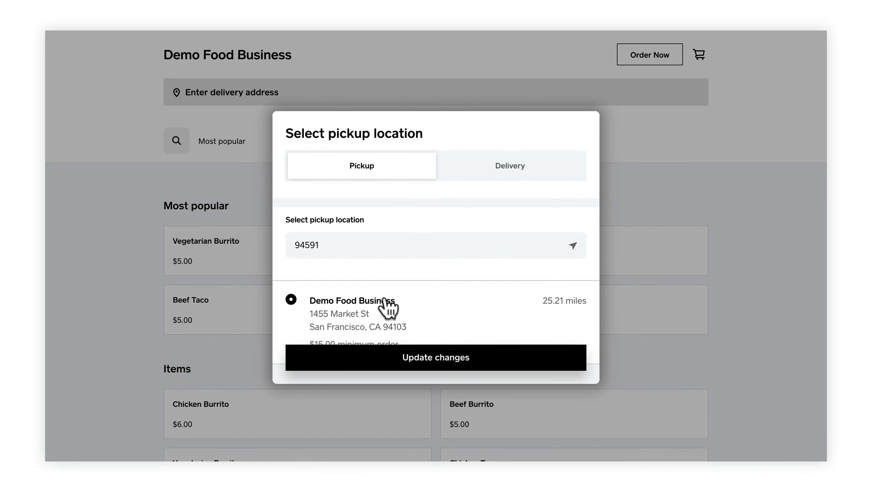
click(398, 359)
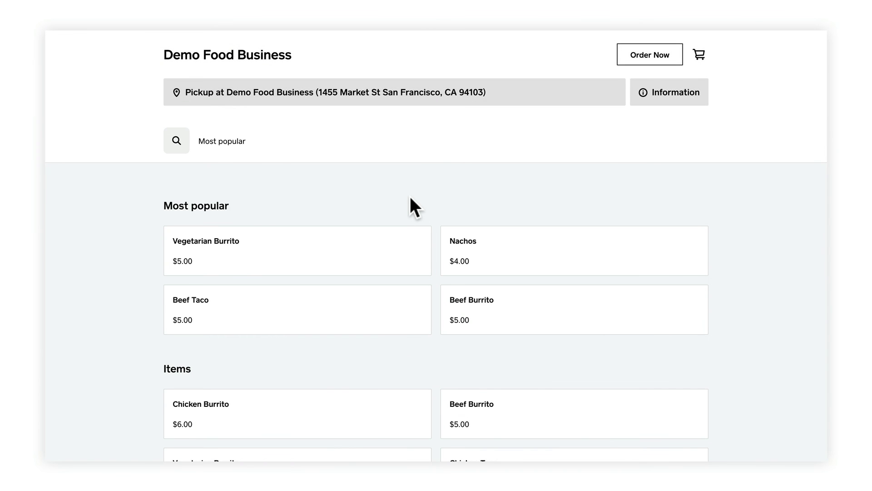